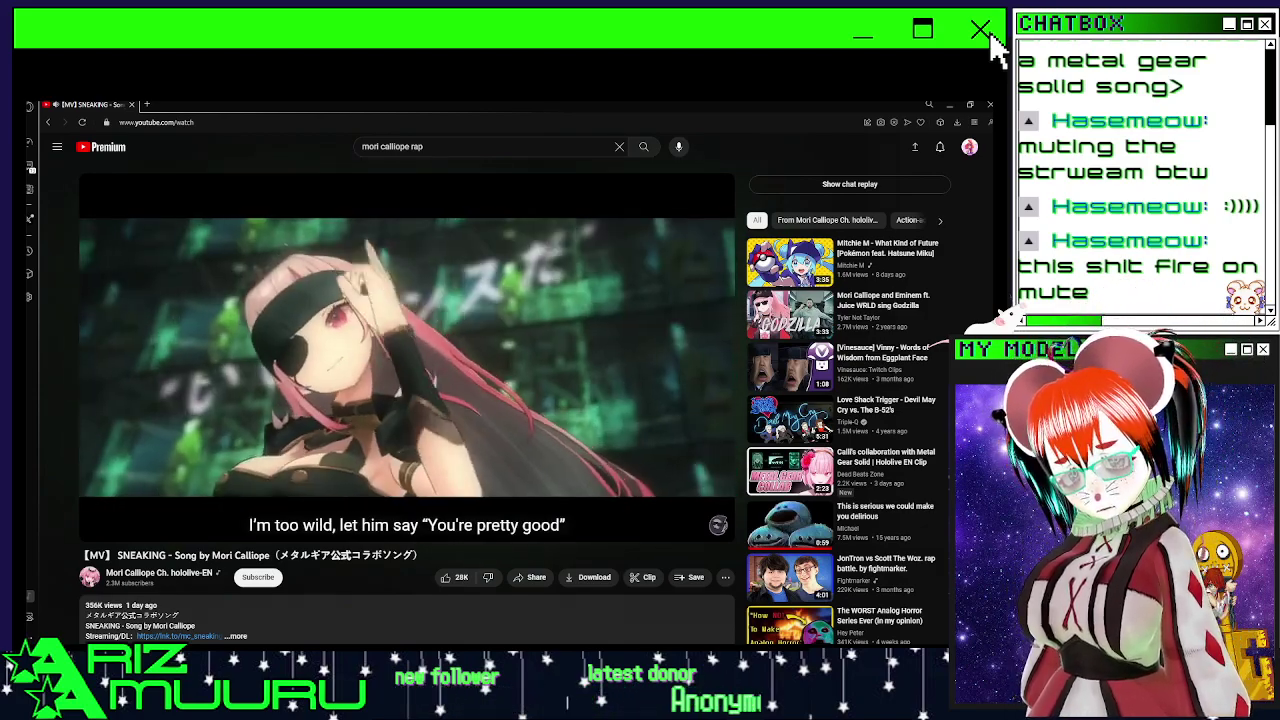
Pause the music video on YouTube and close the browser window.
click(254, 364)
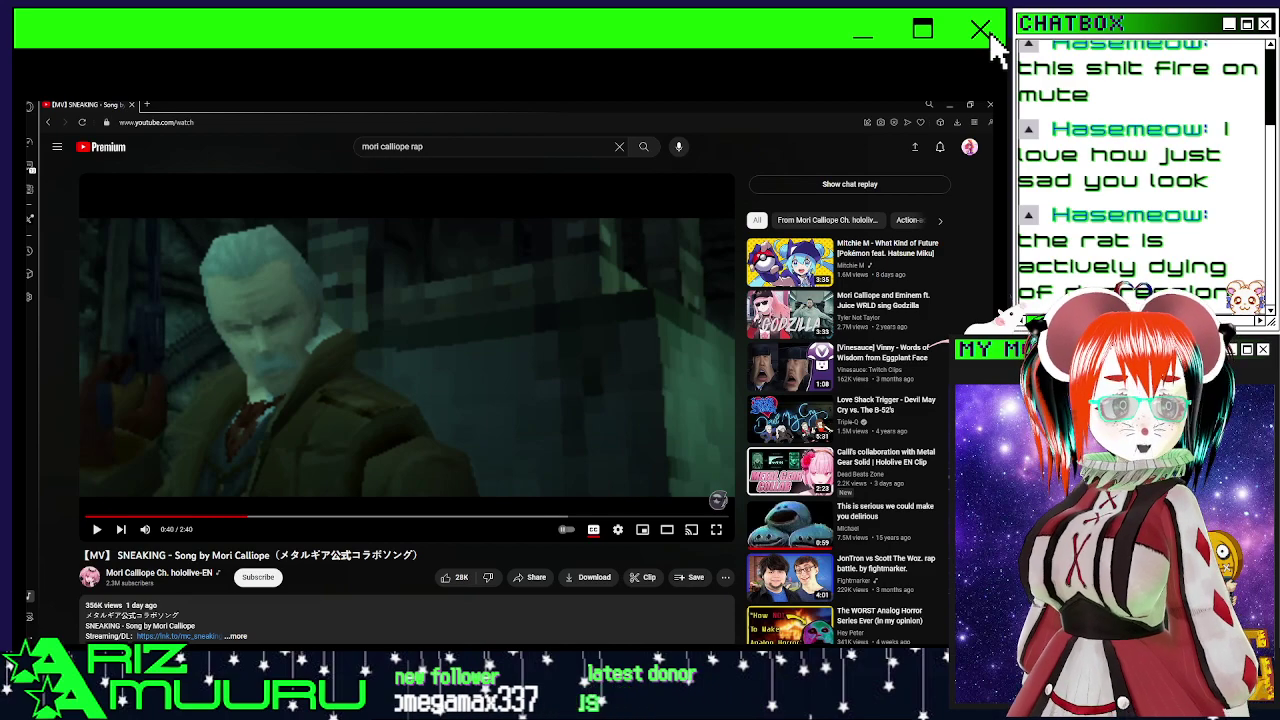
click(990, 104)
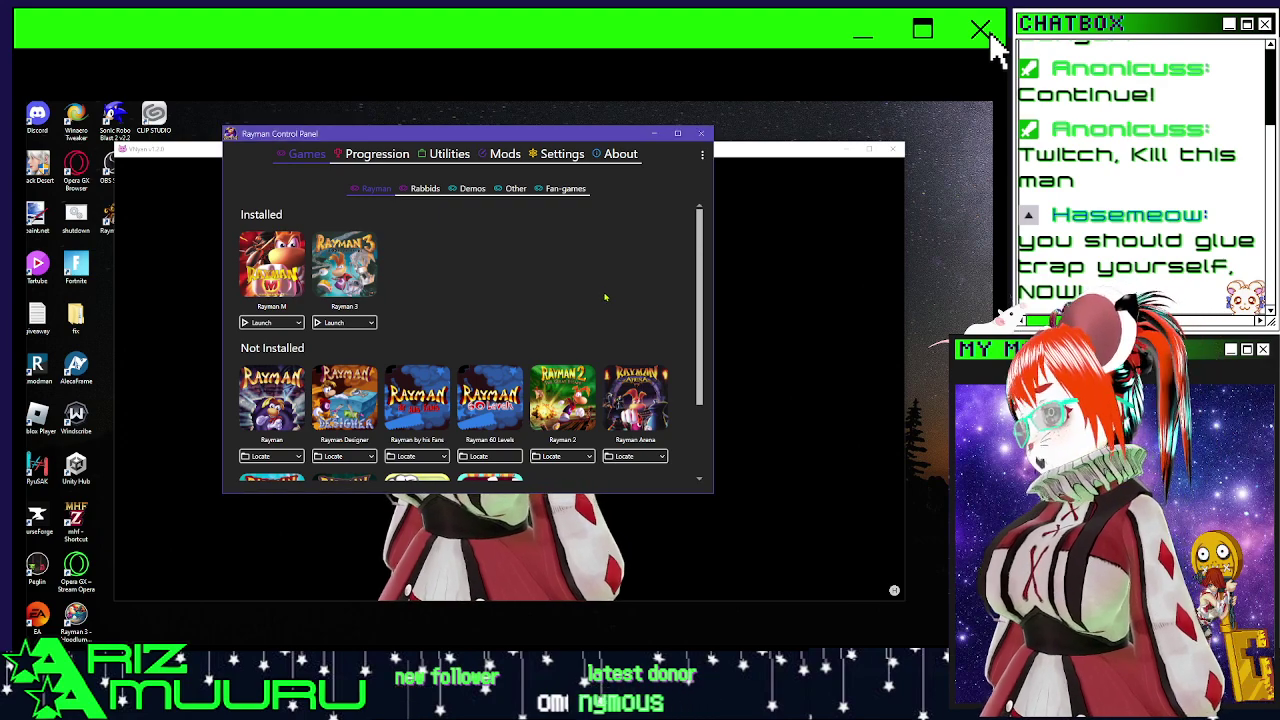
Look through the Rayman and Rabbids game lists in the Rayman Control Panel, and minimize its window.
scroll(604, 296, down, 3)
scroll(589, 282, up, 3)
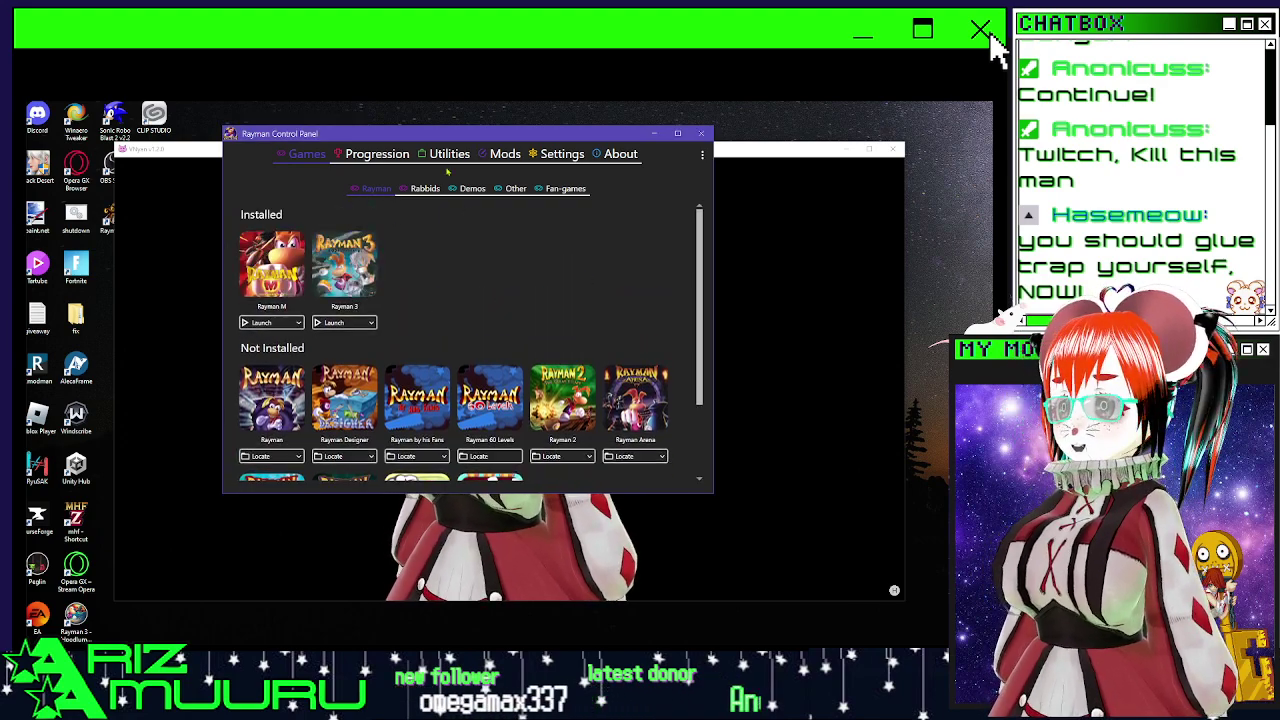
drag(389, 137, 366, 135)
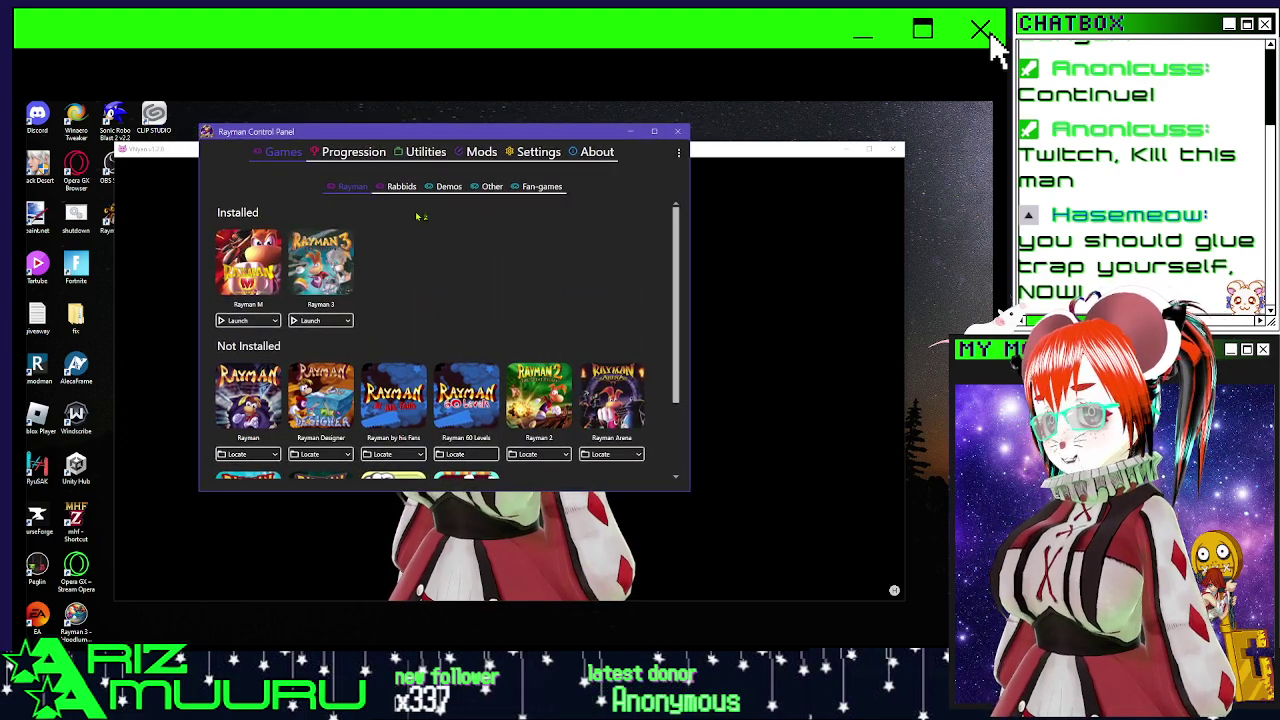
click(396, 188)
click(351, 187)
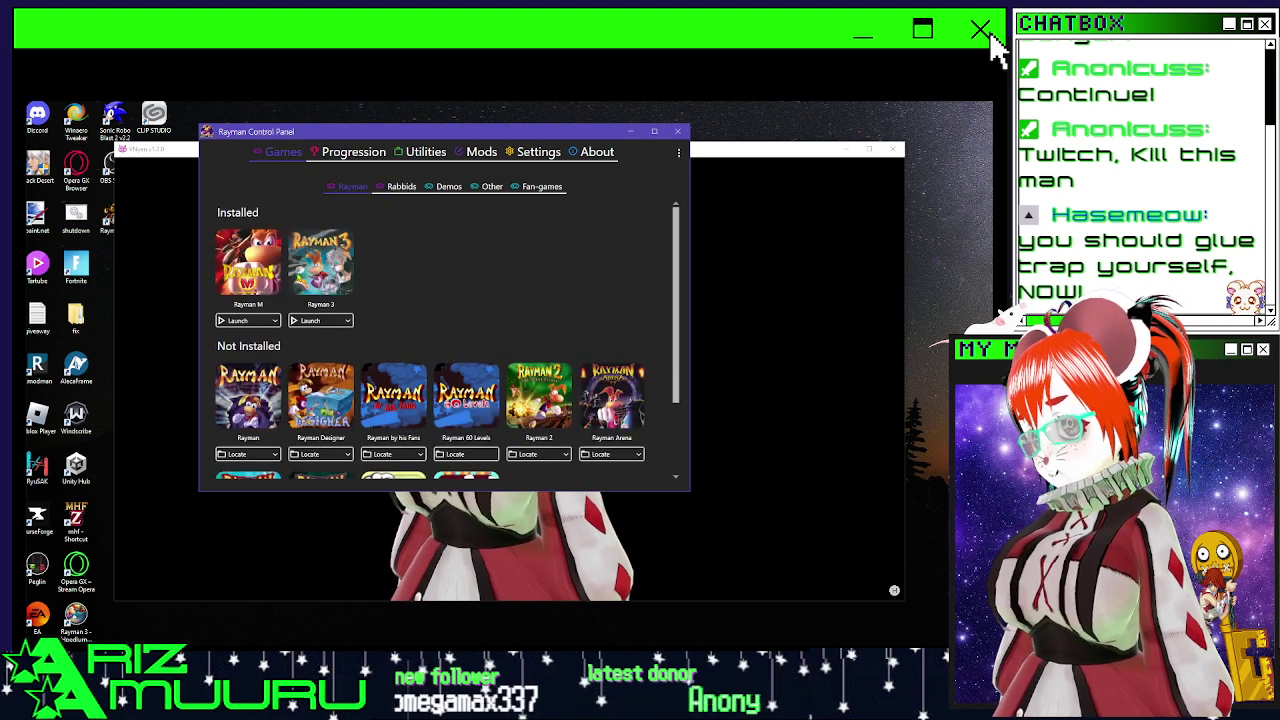
scroll(308, 325, down, 2)
scroll(308, 325, up, 2)
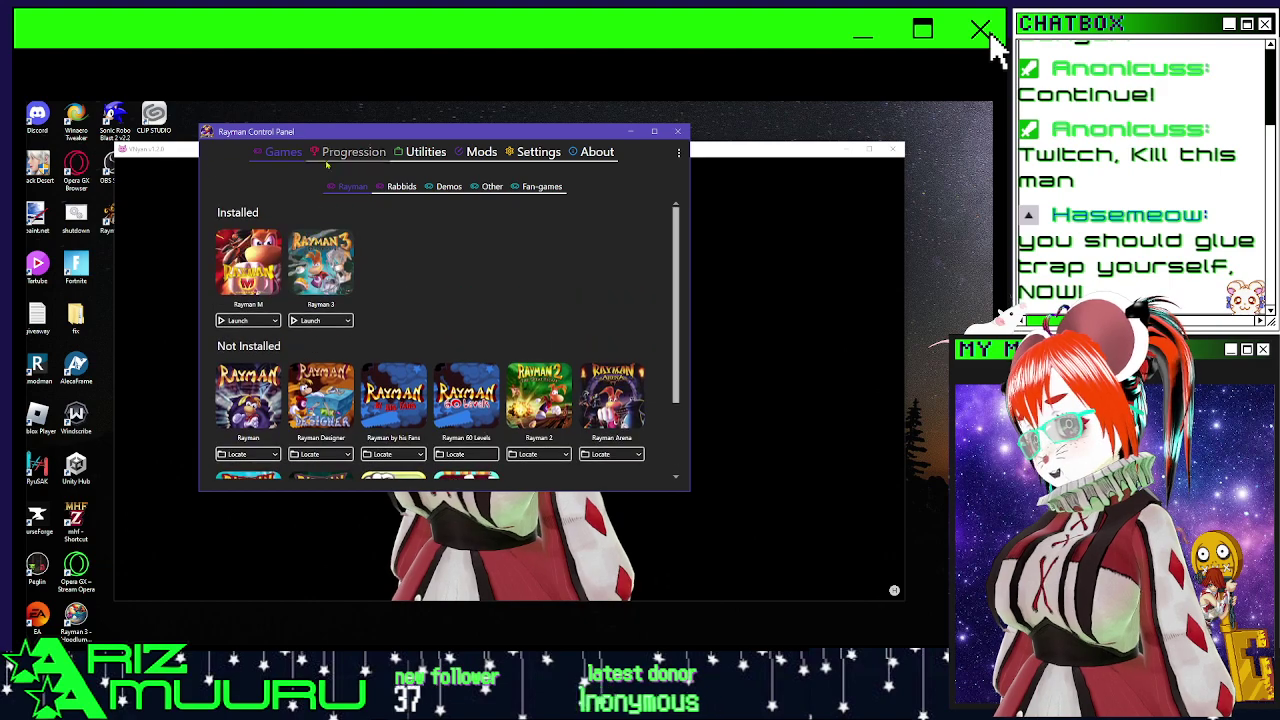
click(398, 187)
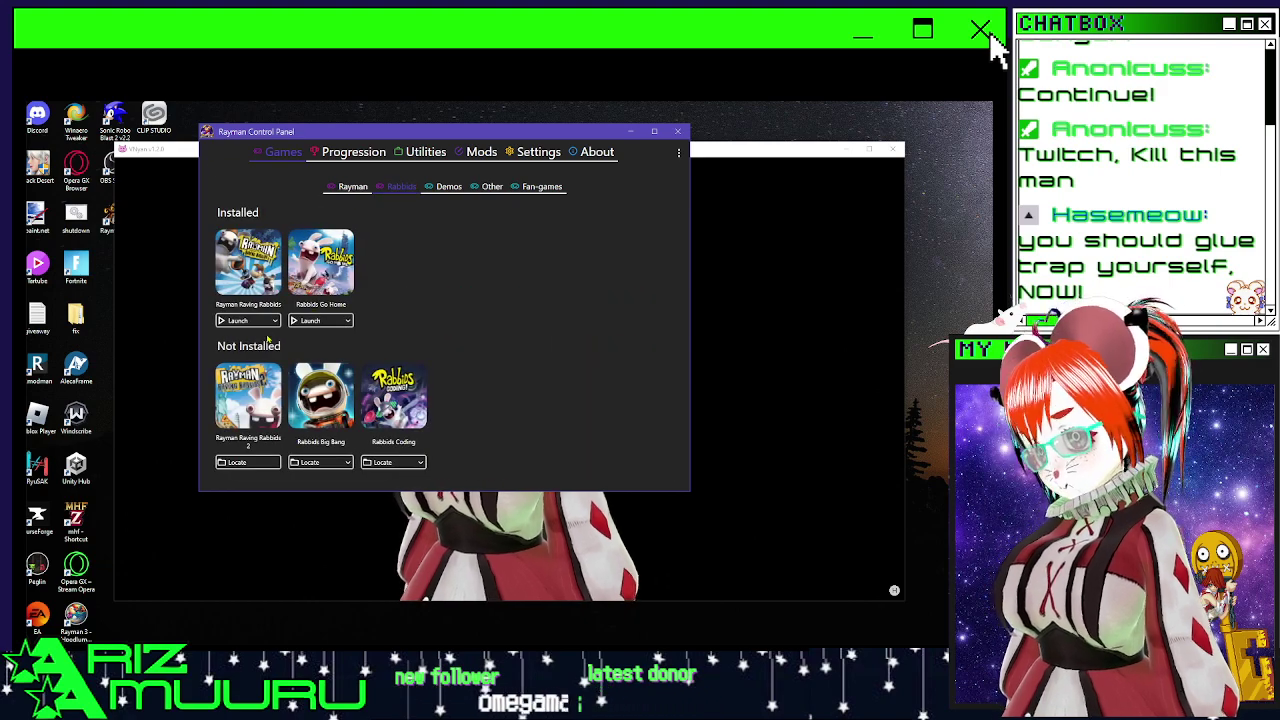
mouse_move(264, 333)
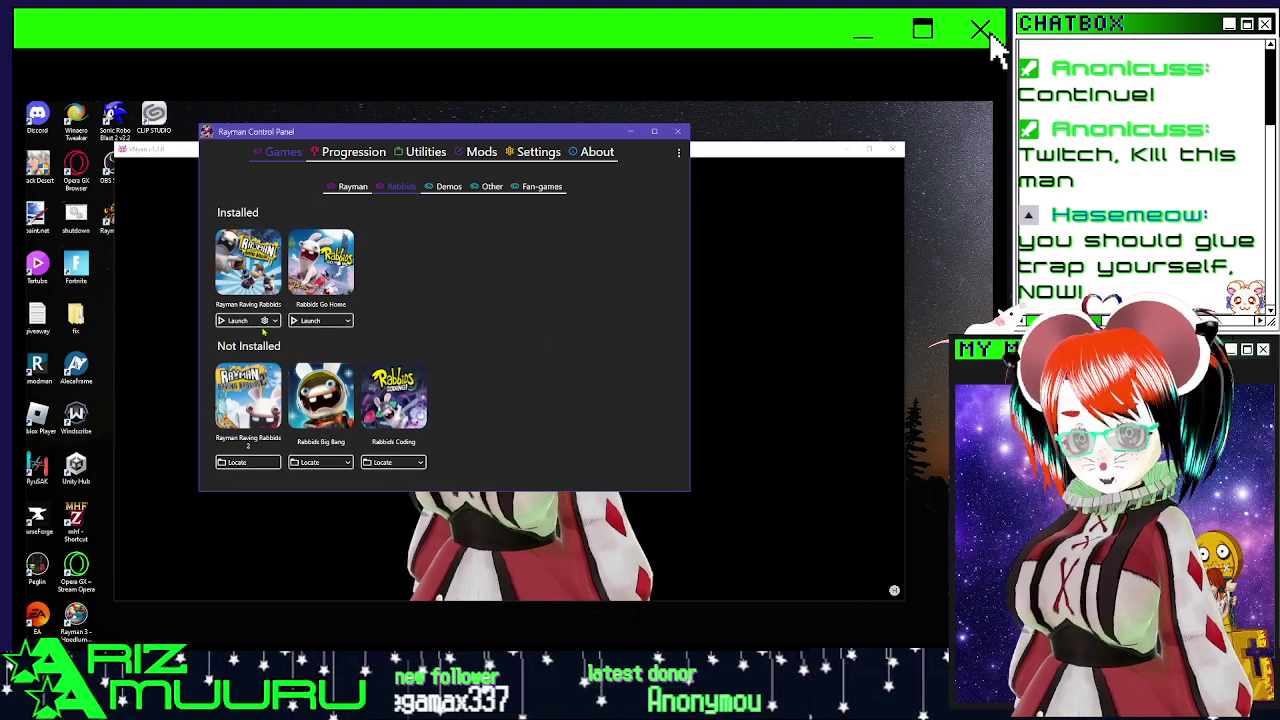
mouse_move(334, 338)
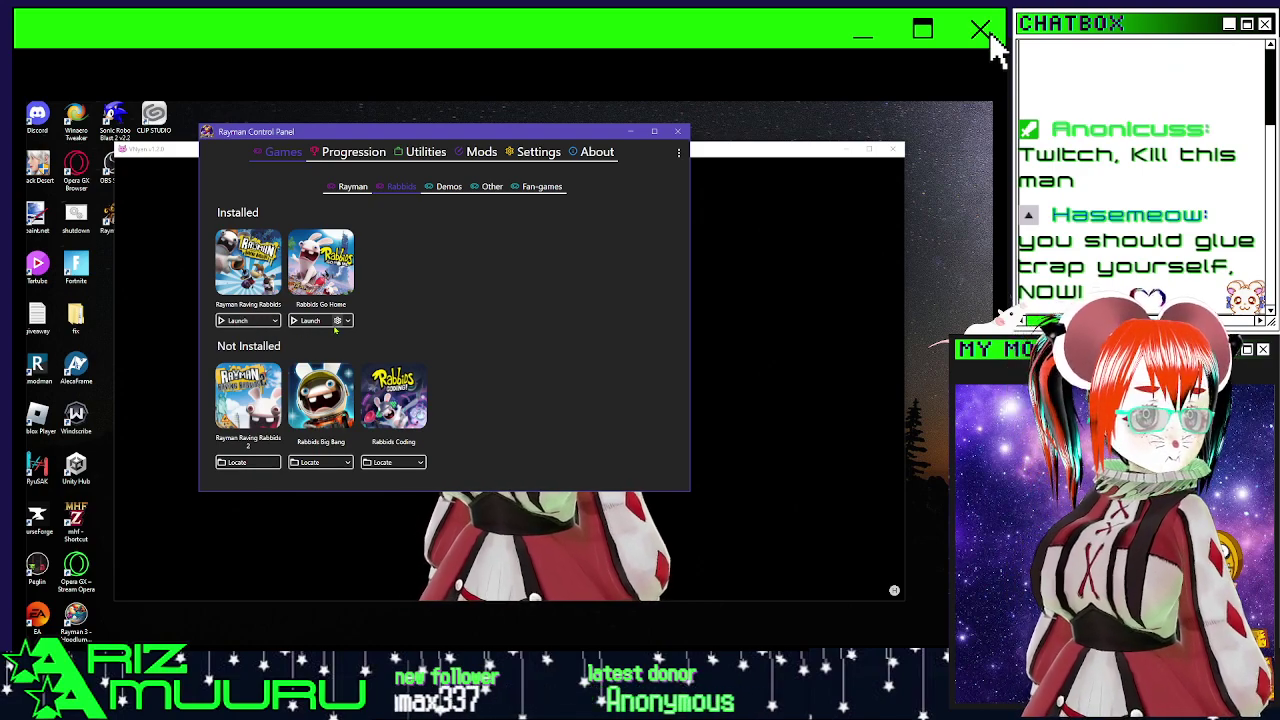
click(352, 186)
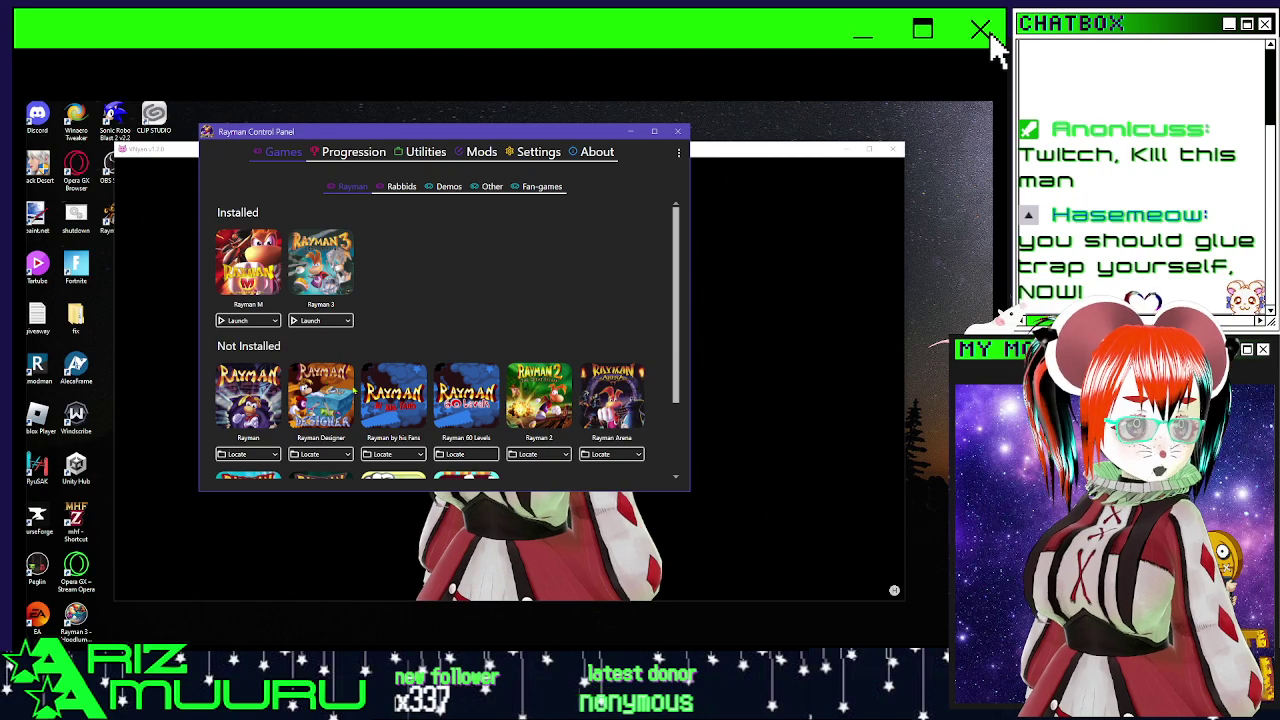
click(630, 131)
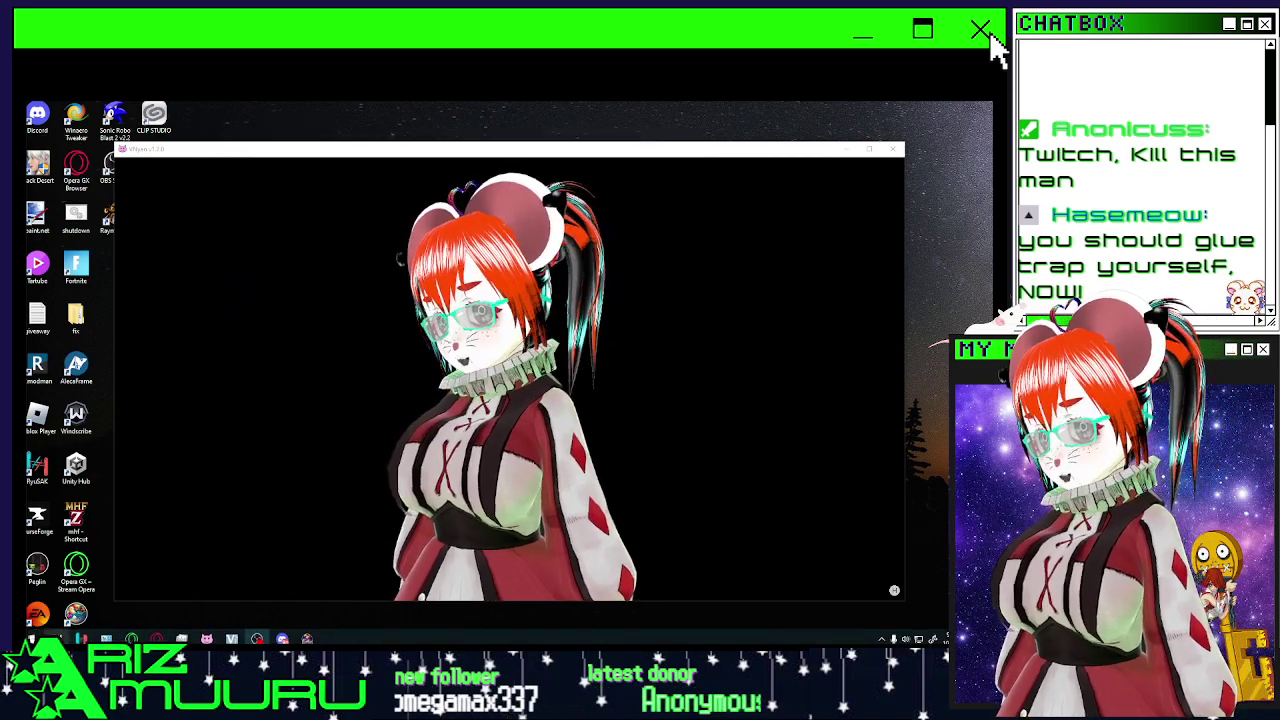
Launch RetroArch and try moving the selection in its main menu.
key(super)
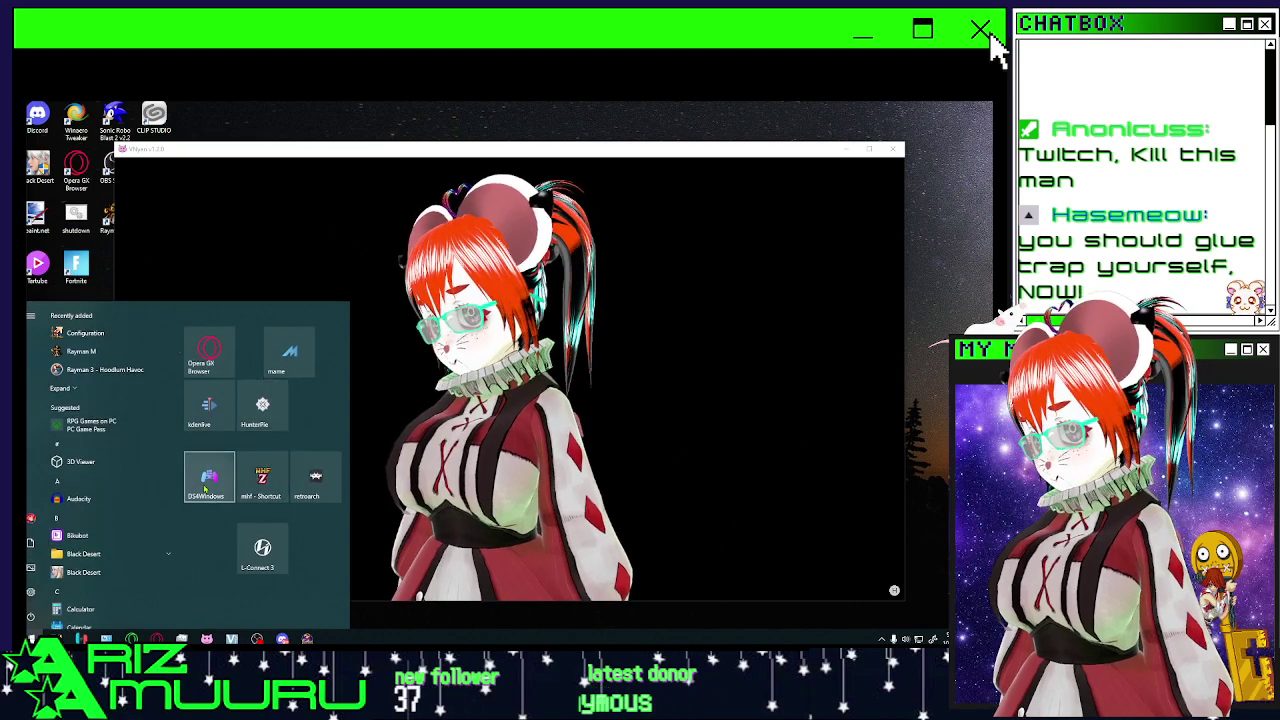
click(318, 480)
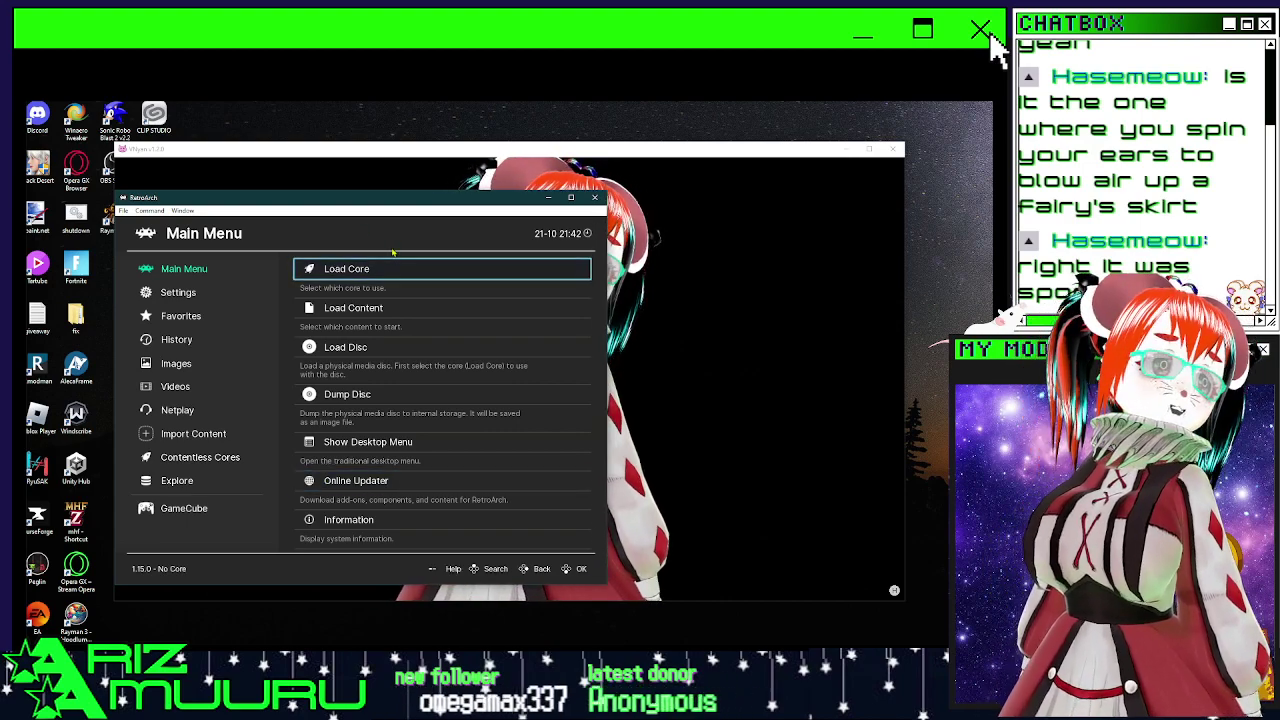
key(Up)
key(Down)
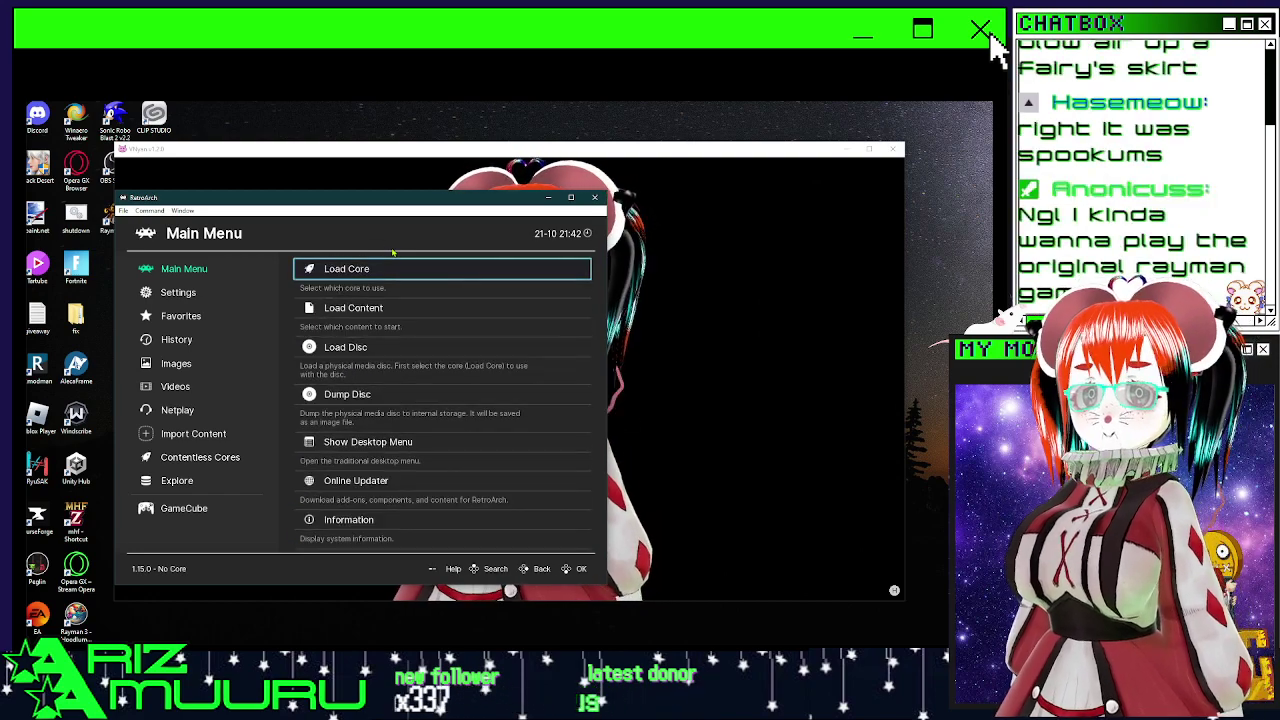
Turn off Steam Input for PlayStation controllers in Steam's controller settings, and close the settings window.
click(881, 638)
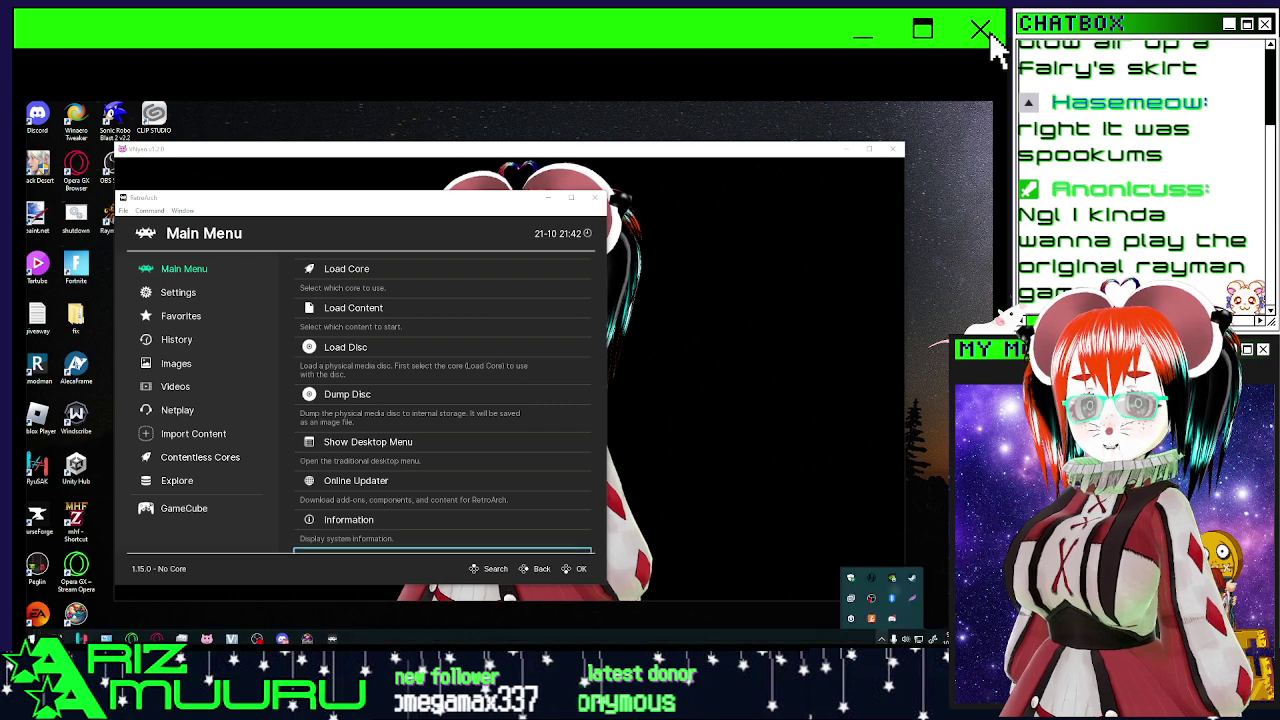
right_click(912, 580)
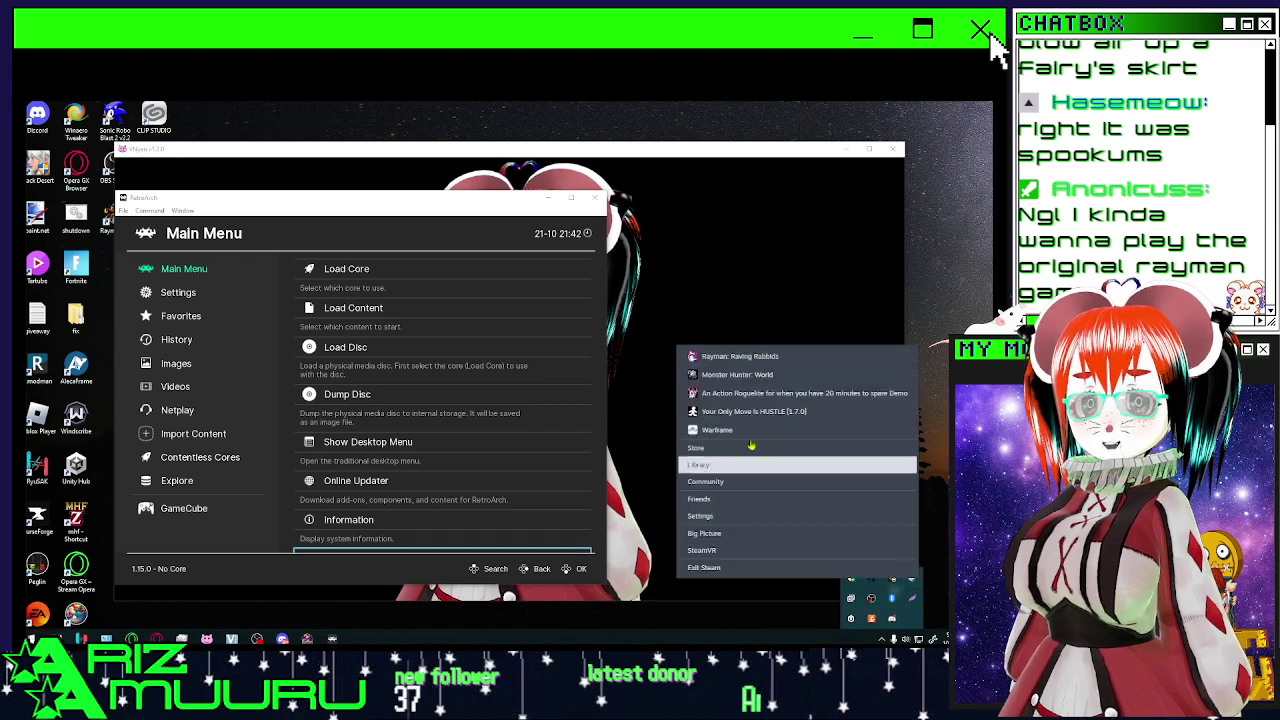
click(716, 518)
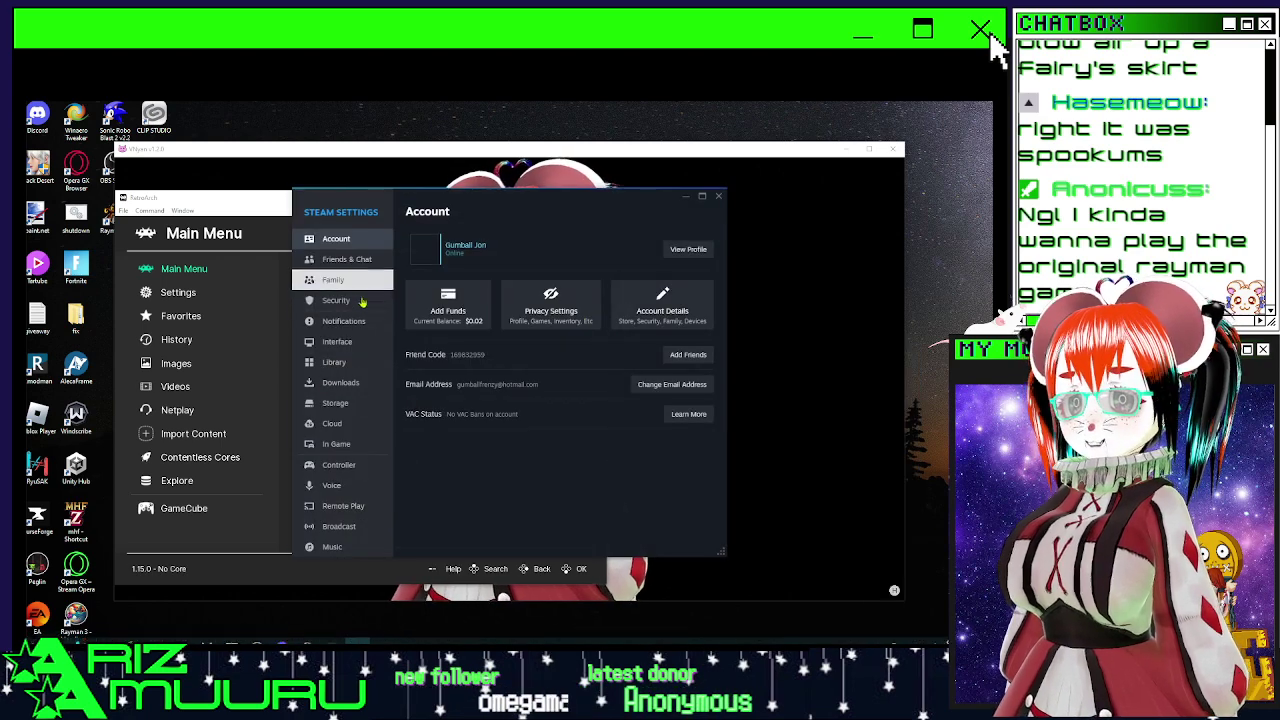
click(338, 465)
click(700, 427)
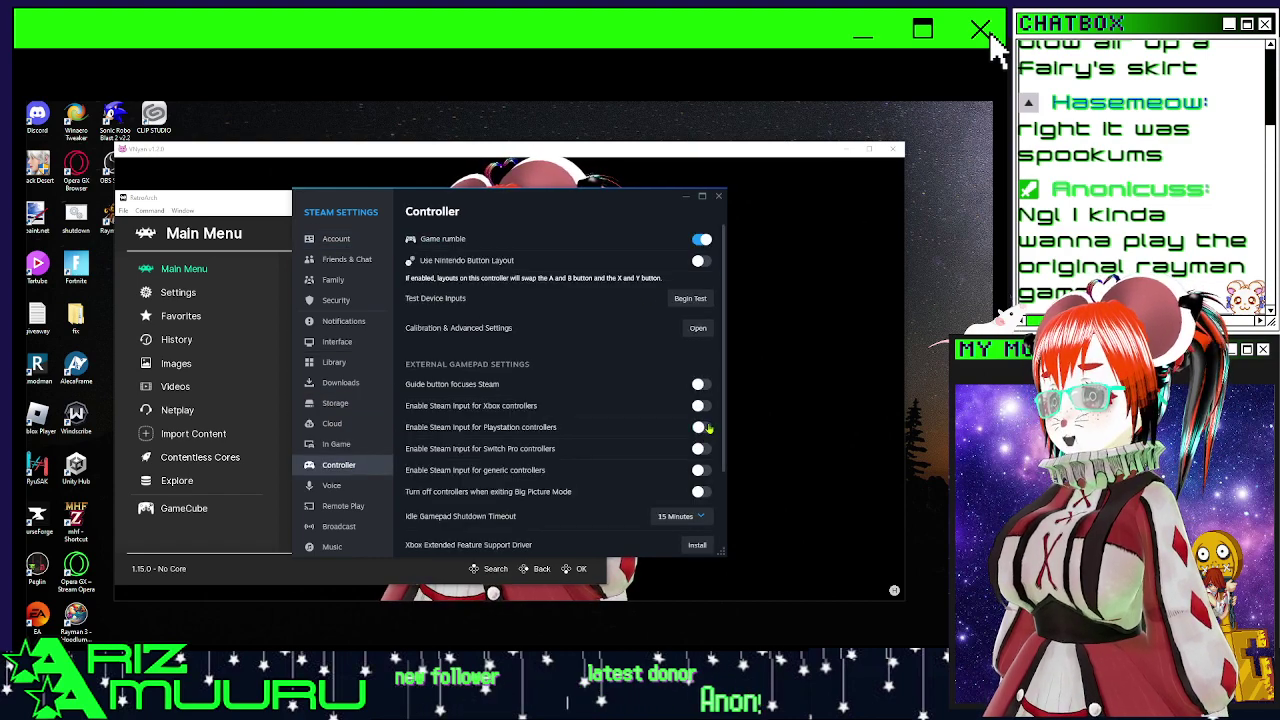
click(718, 196)
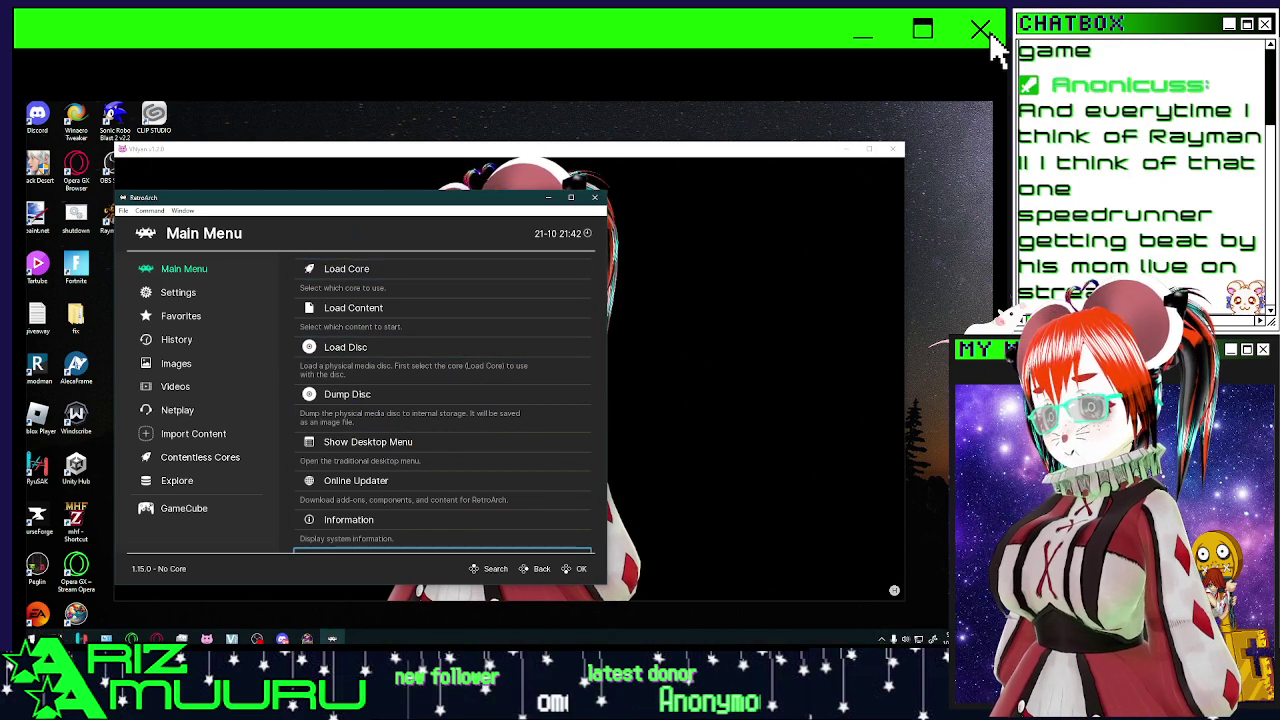
Search Windows for the Bluetooth settings.
key(super)
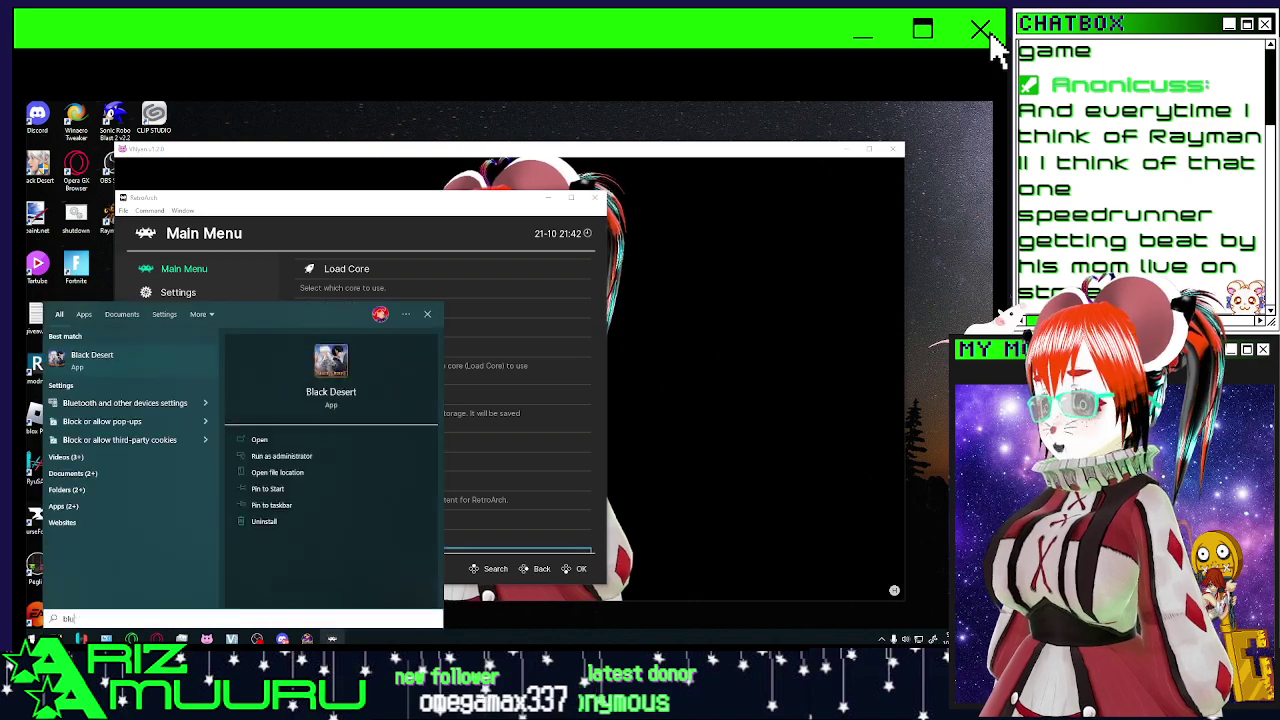
key(super)
key(Up)
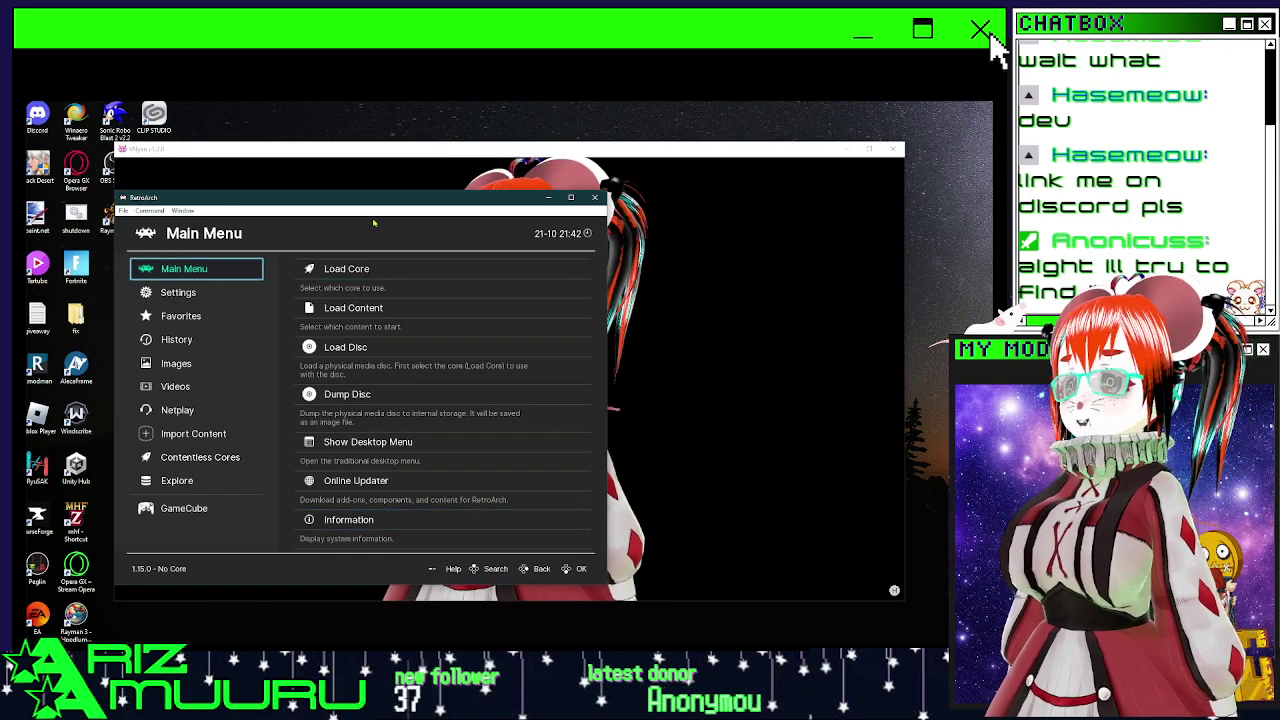
Close RetroArch and launch it again.
key(Escape)
key(super)
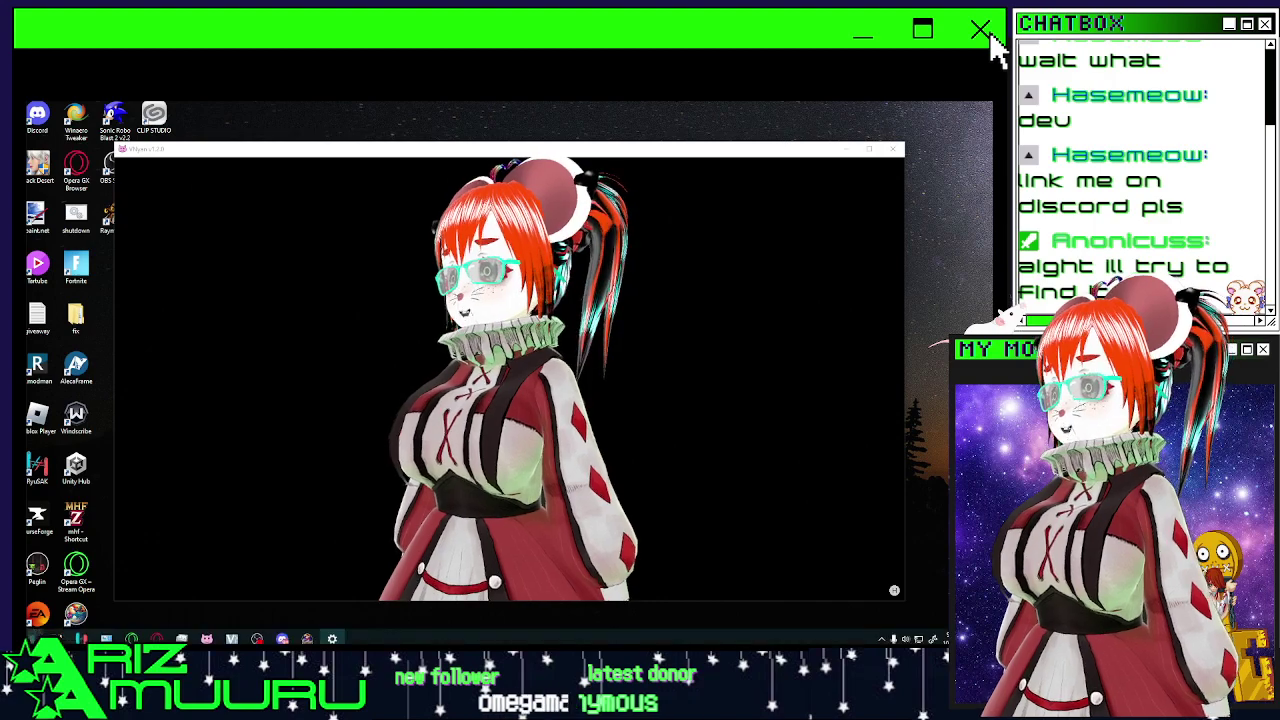
click(323, 473)
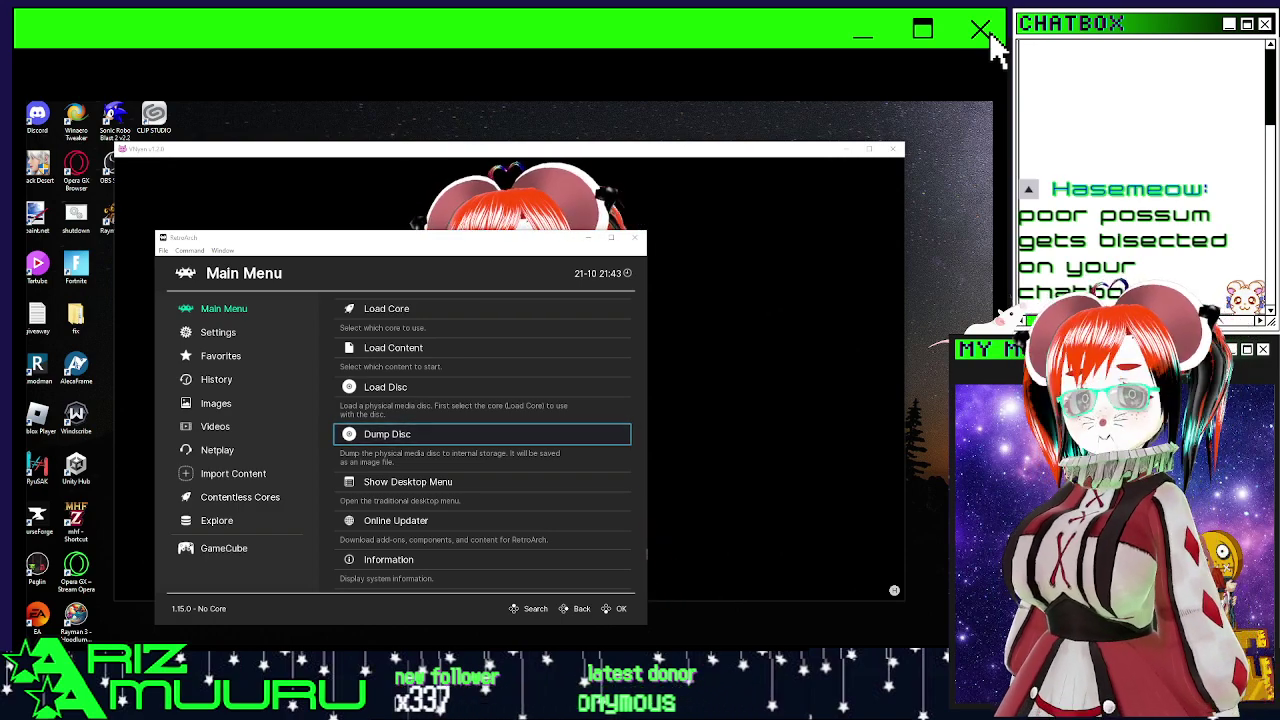
Test menu navigation in RetroArch by moving the main menu selection down to Dump Disc.
key(super)
key(Down)
key(Down)
key(Down)
key(super)
key(Left)
Switch to the Opera GX browser, replace the YouTube tab with a new one and search for "bluetooth wont turn back on".
key(alt+Tab)
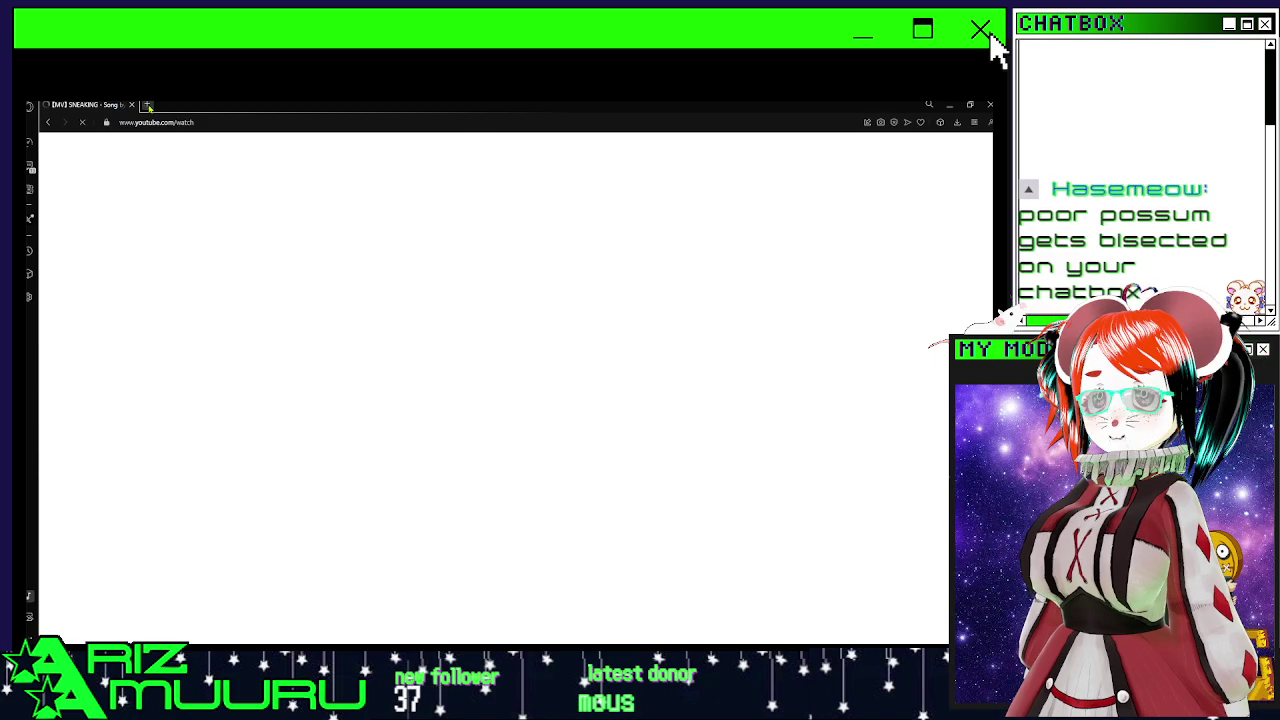
key(ctrl+t)
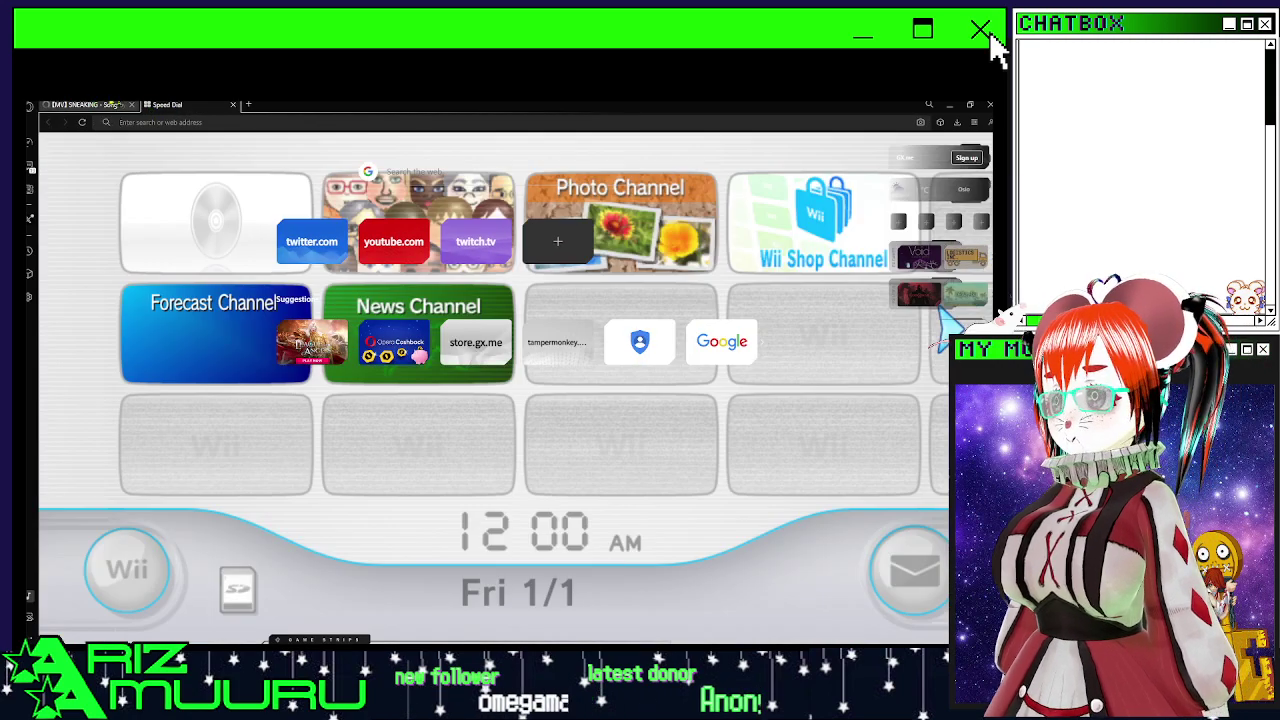
key(ctrl+w)
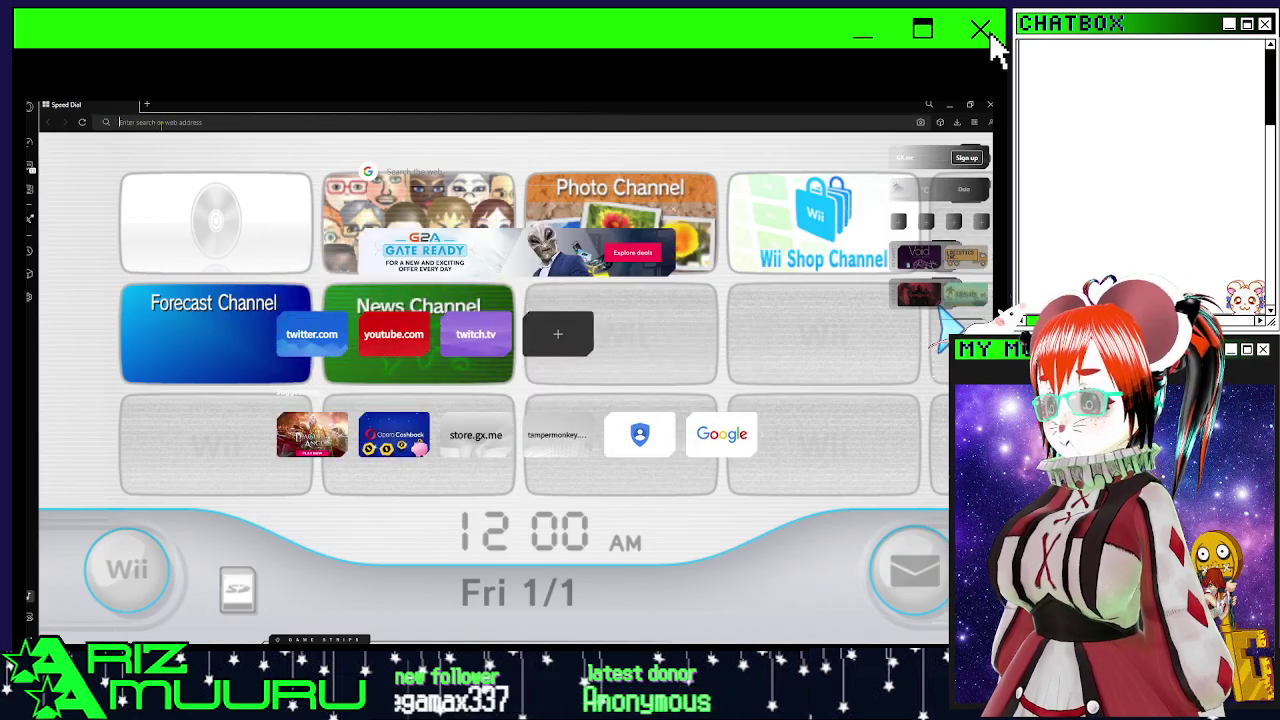
text(bluetoo)
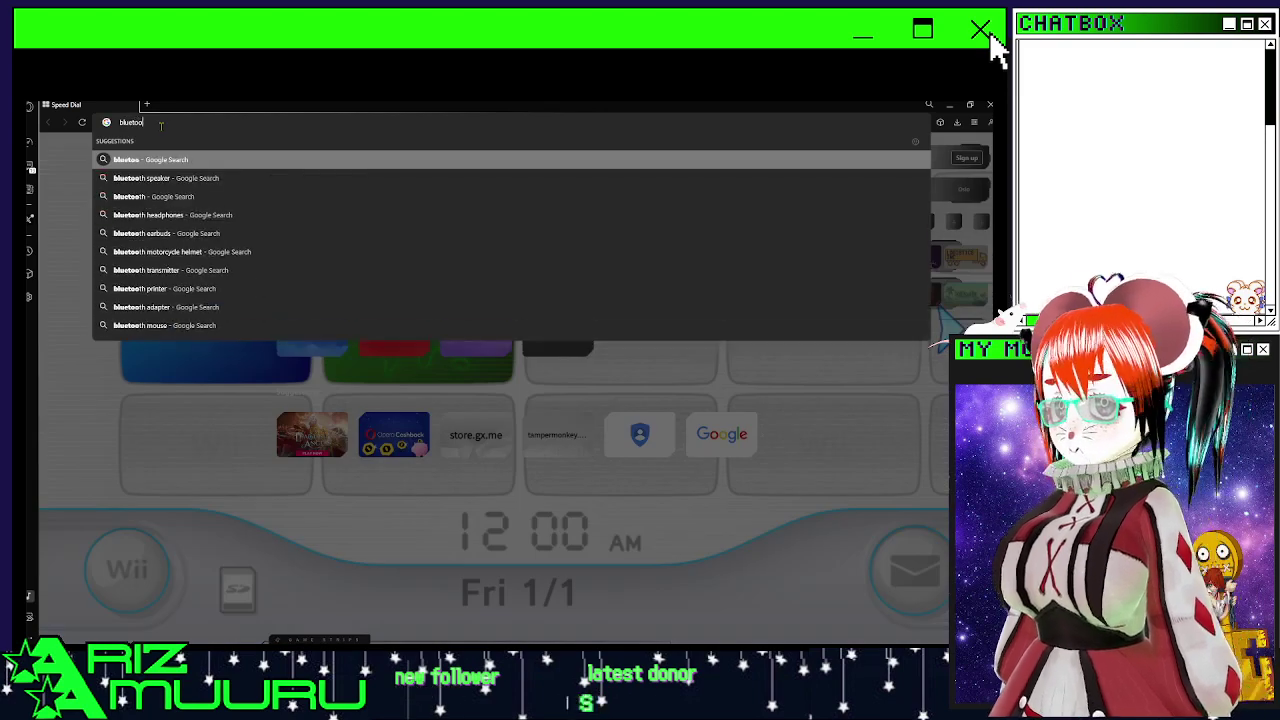
text(th won't turn back)
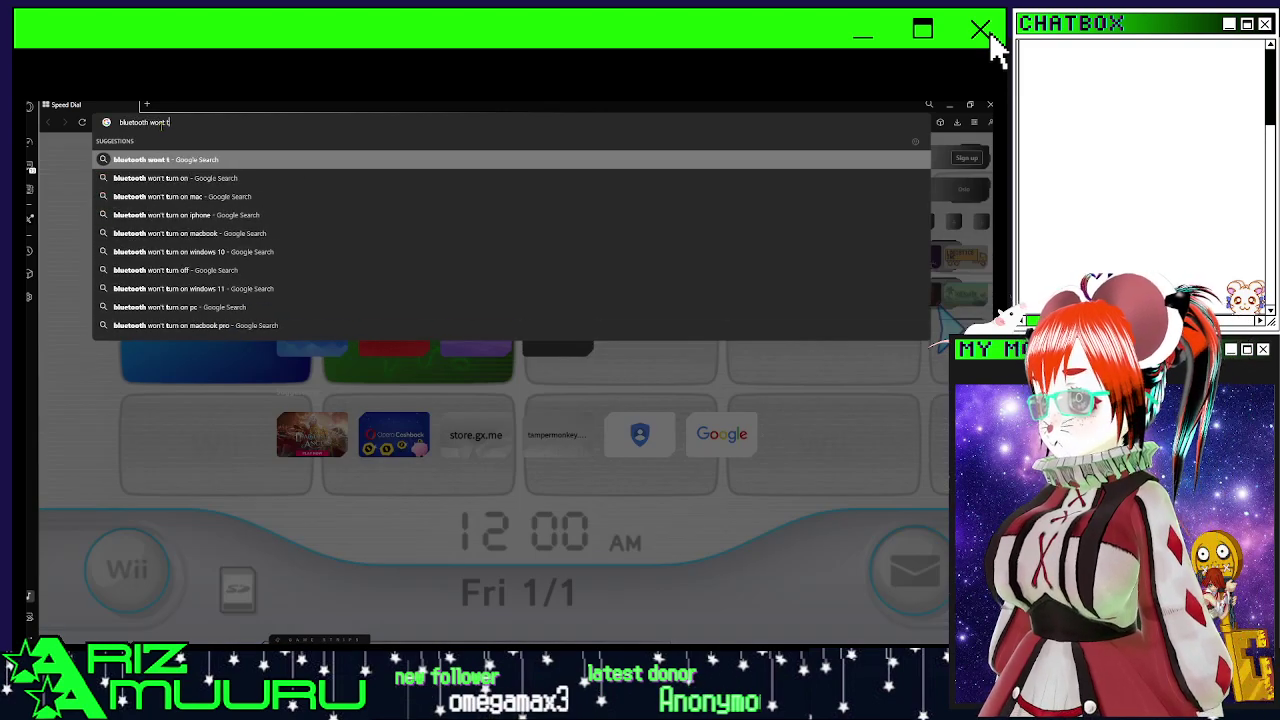
text( on)
key(Return)
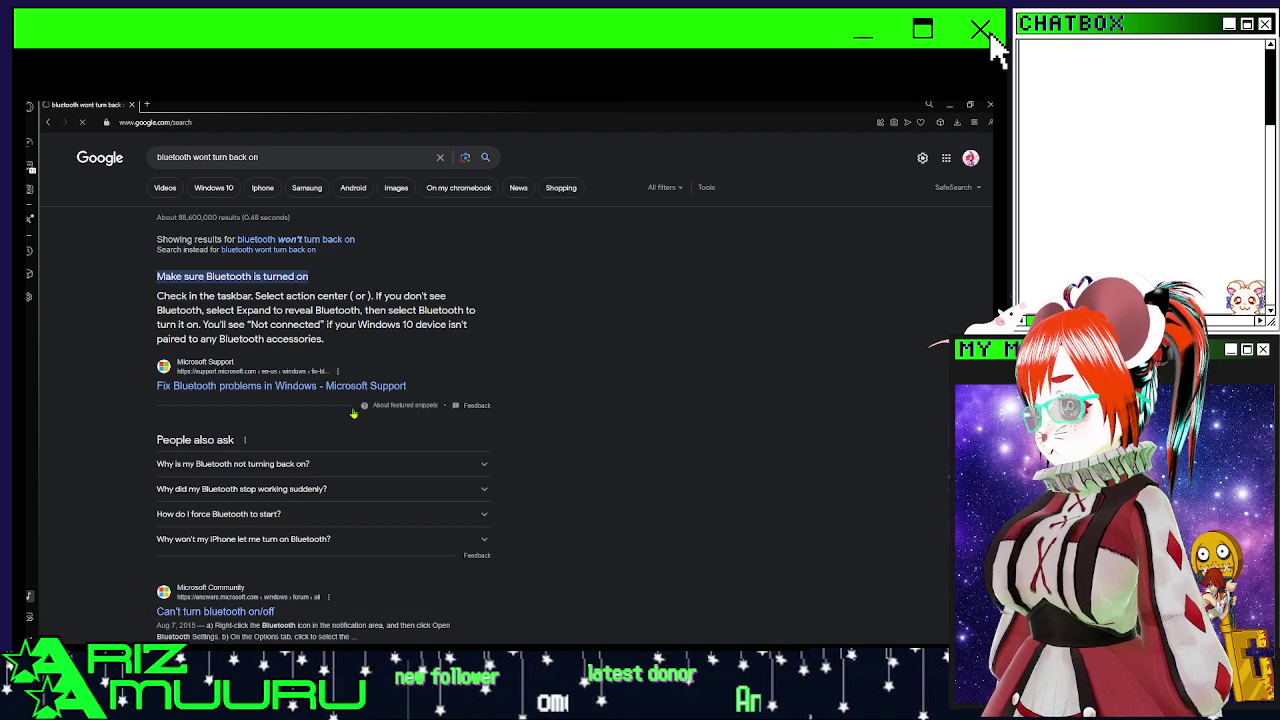
Read the answer to "Why is my Bluetooth not turning back on?" and the results below it, and minimize the browser.
click(334, 464)
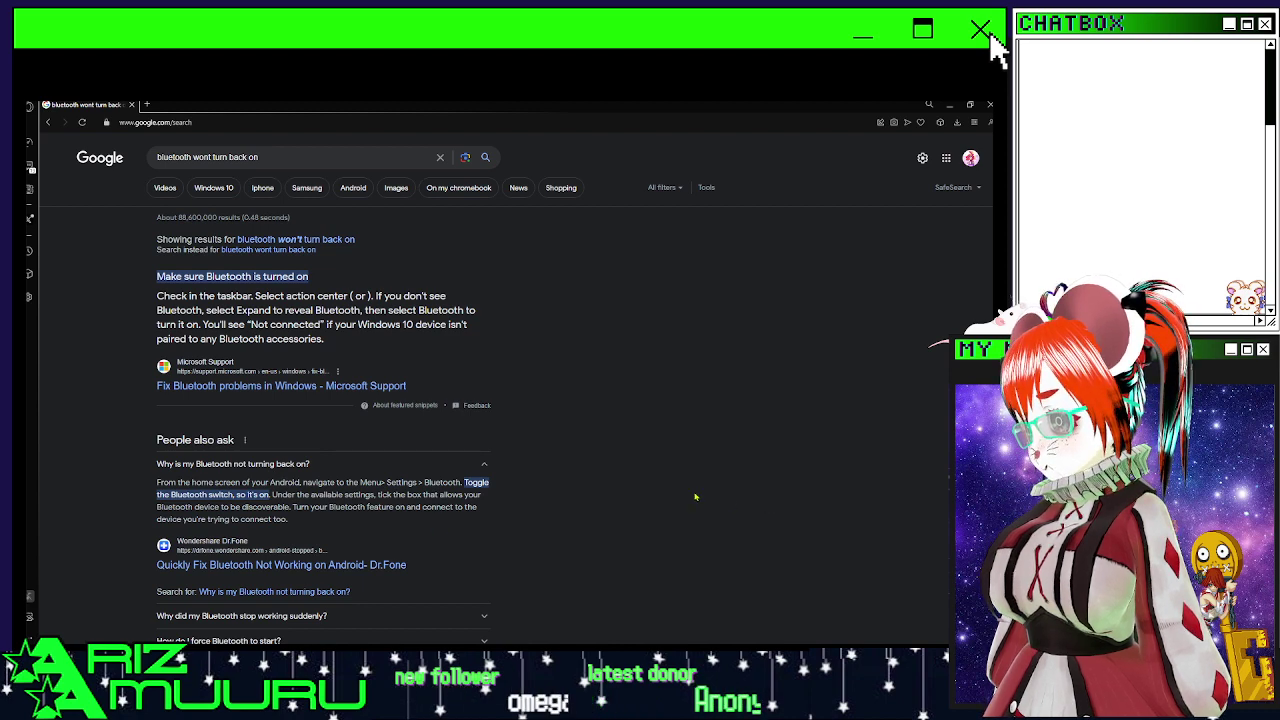
scroll(695, 497, down, 3)
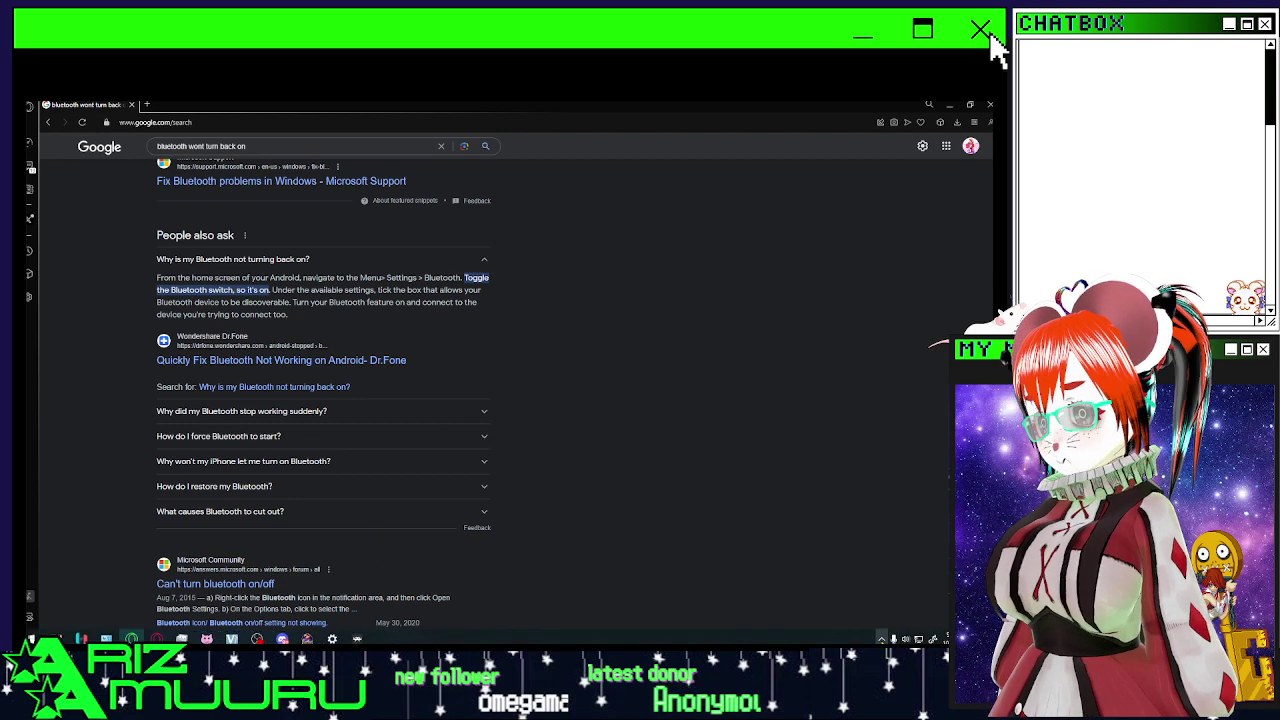
click(881, 638)
click(329, 514)
scroll(329, 514, down, 3)
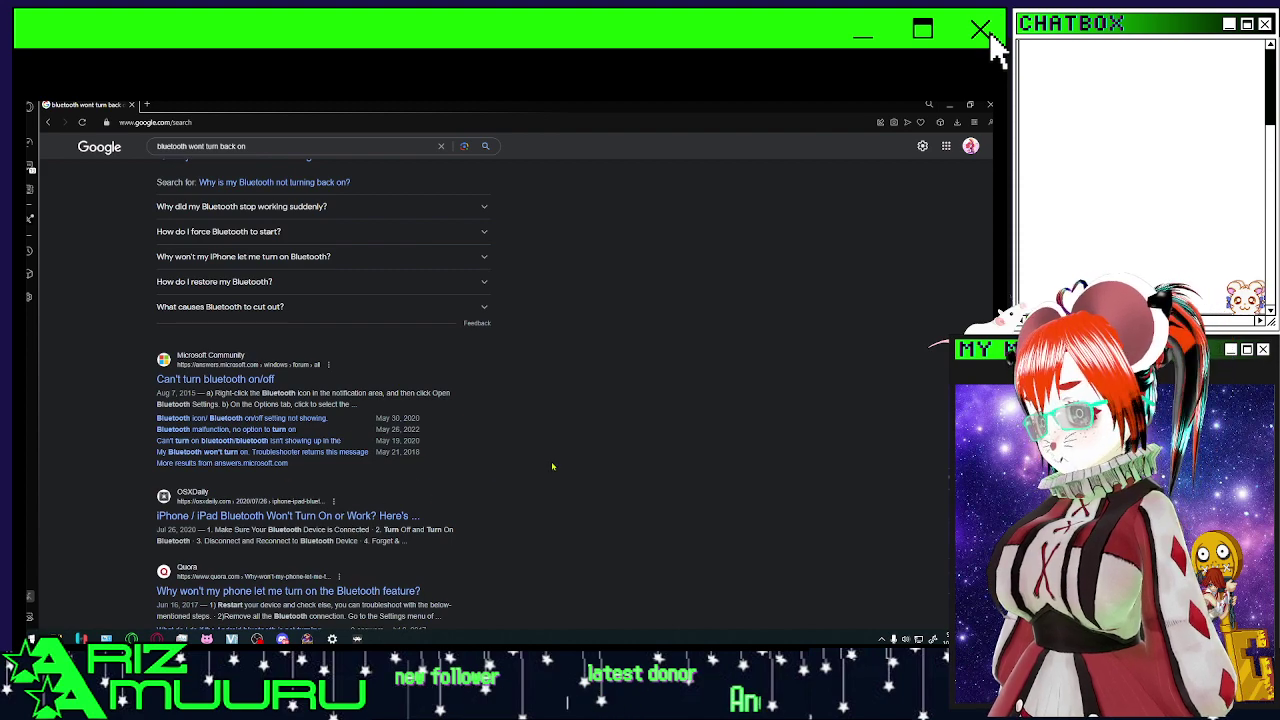
click(949, 104)
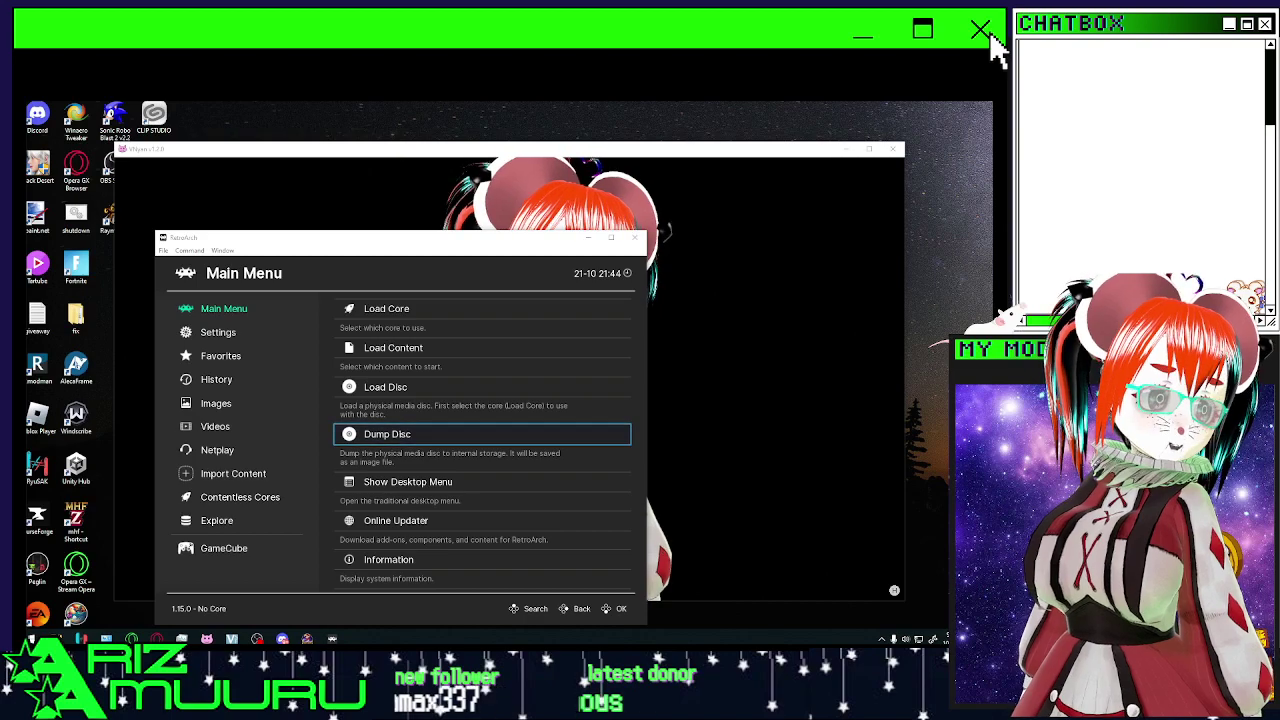
Return to RetroArch's category list and choose a power command from the Windows shut down or sign out options.
key(Left)
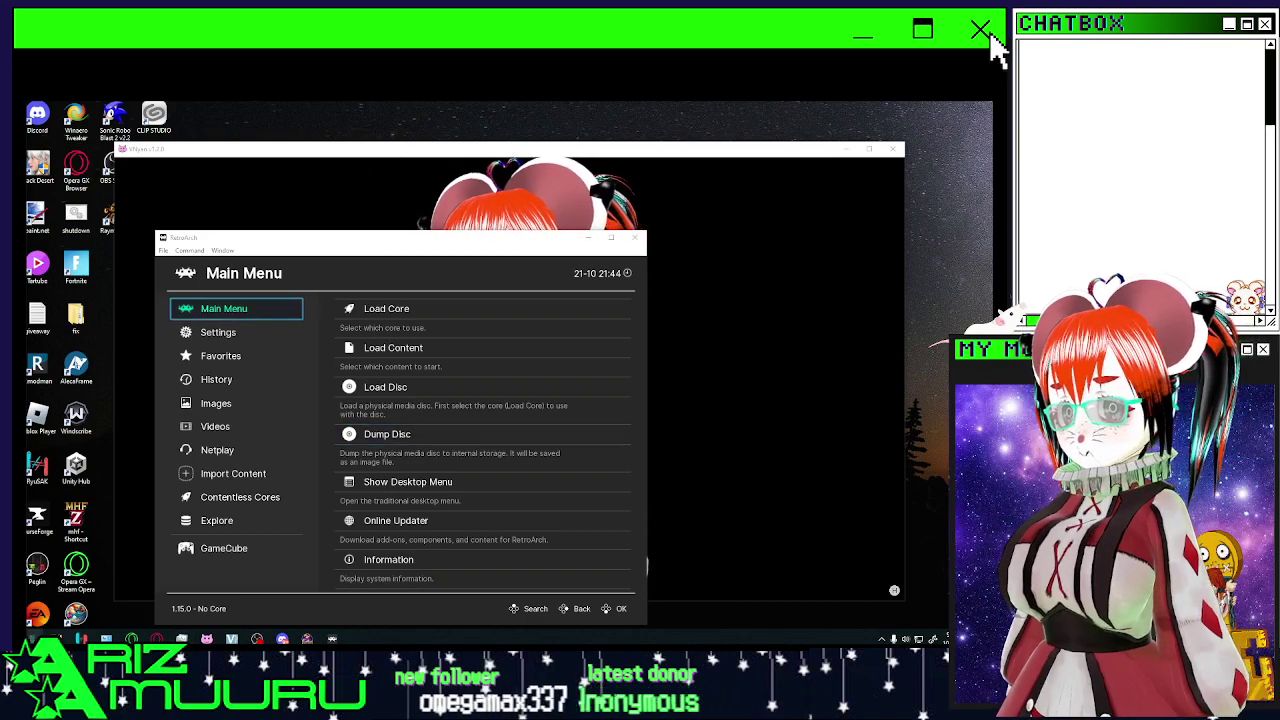
right_click(32, 639)
mouse_move(75, 611)
click(189, 607)
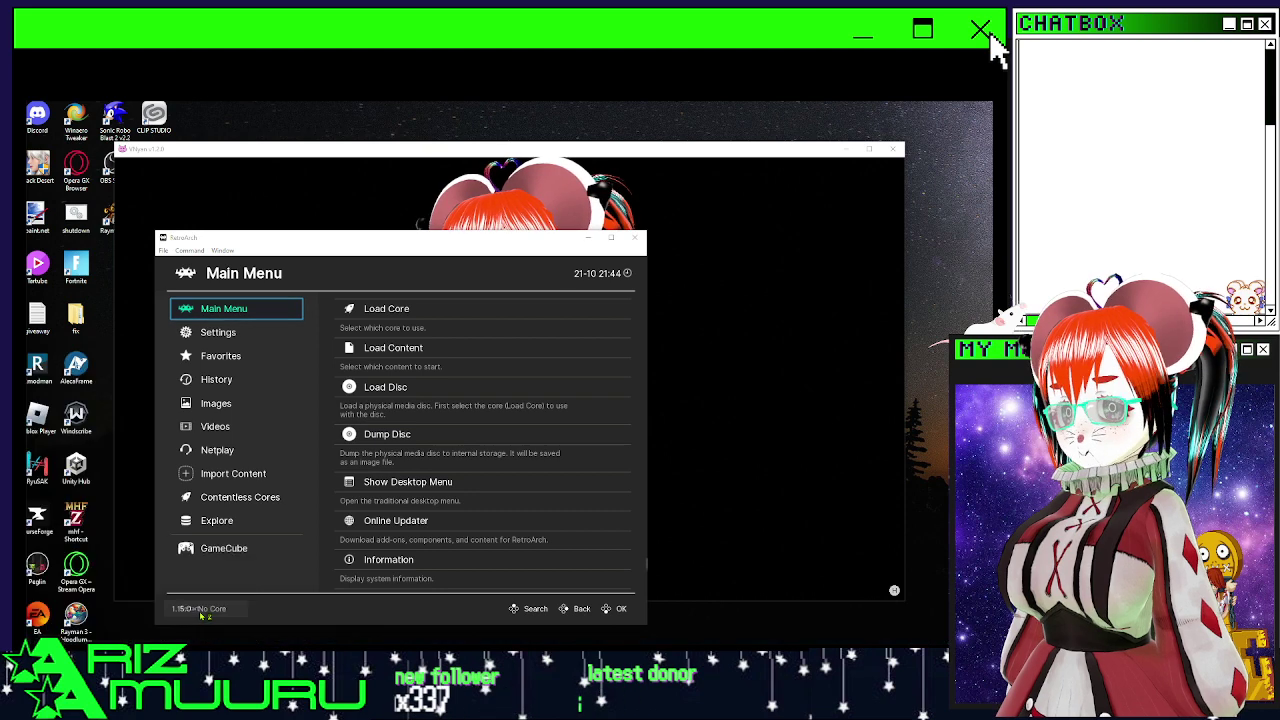